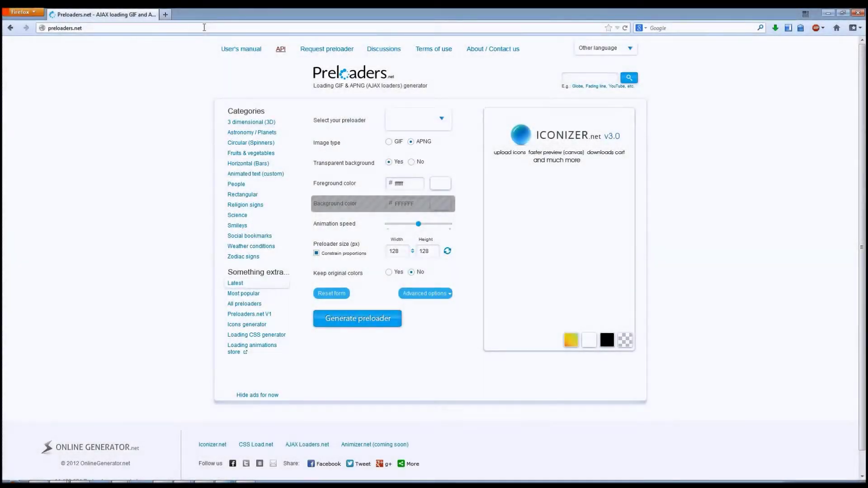
- Browse the latest preloader designs in the Preloaders.net selection list
left_click(204, 27)
left_click(179, 73)
left_click(442, 121)
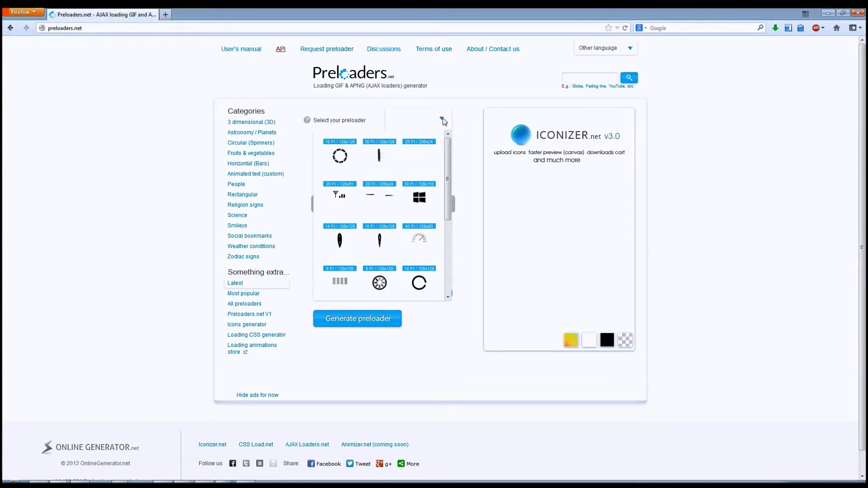
left_click_drag(447, 146, 445, 226)
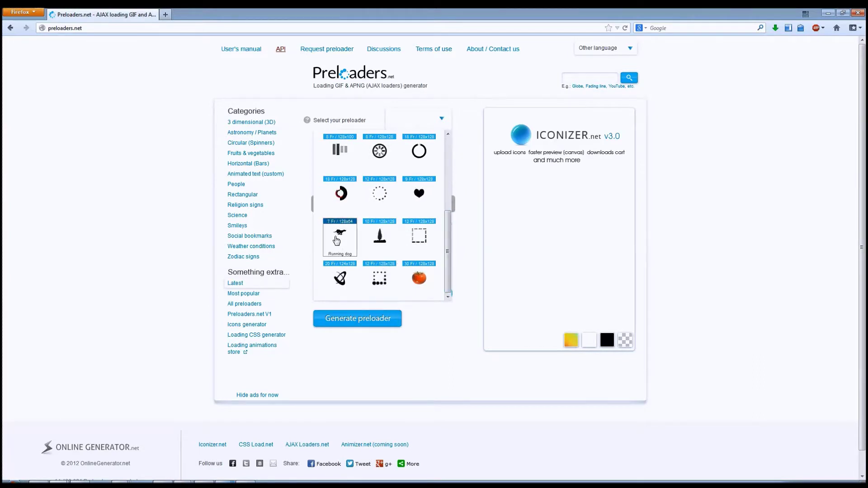
left_click(471, 121)
- Choose the 32-frame, 128x128 spinner from the Circular (Spinners) category as the preloader
left_click(249, 144)
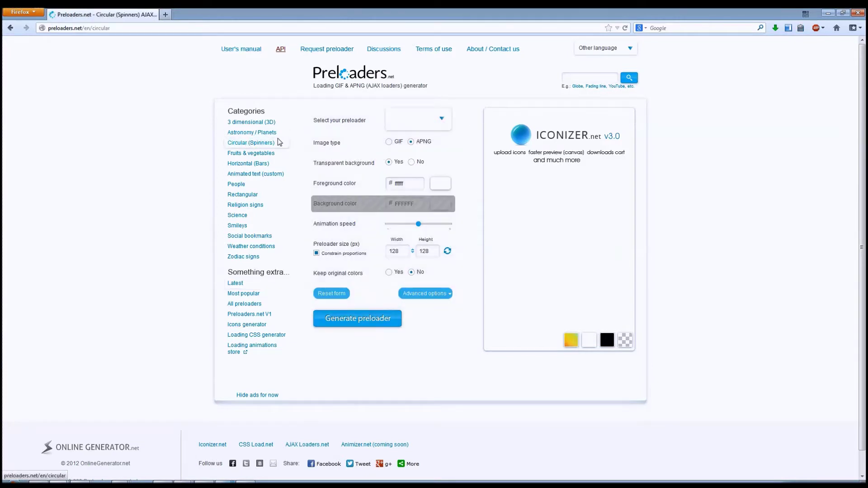
left_click(442, 120)
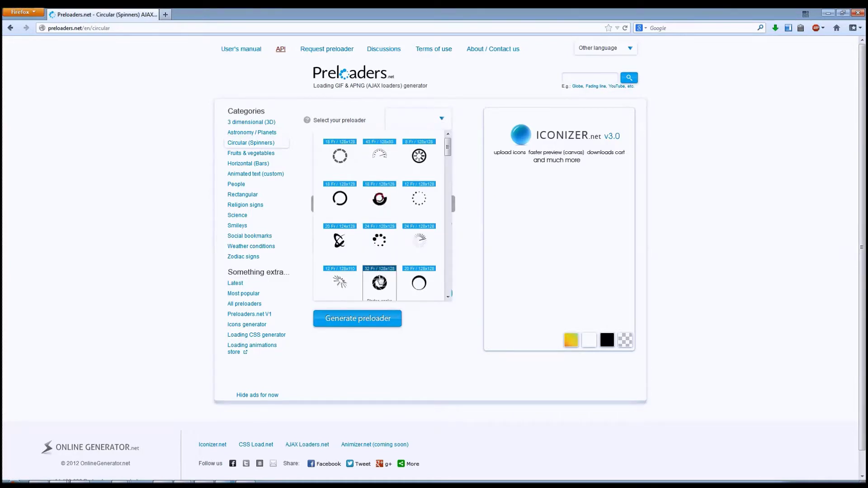
left_click(382, 297)
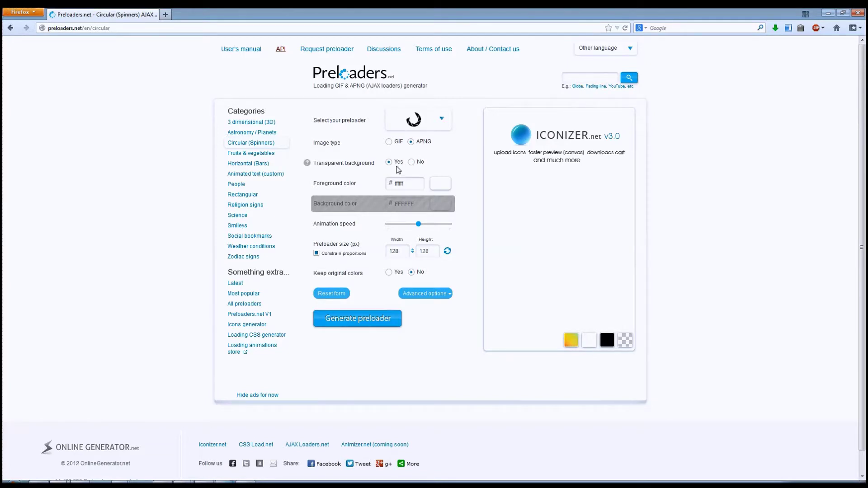
- Set the preloader's foreground color to FFFFFF and its size to 32 by 32 pixels
left_click_drag(416, 185, 388, 184)
type("FFFFFF")
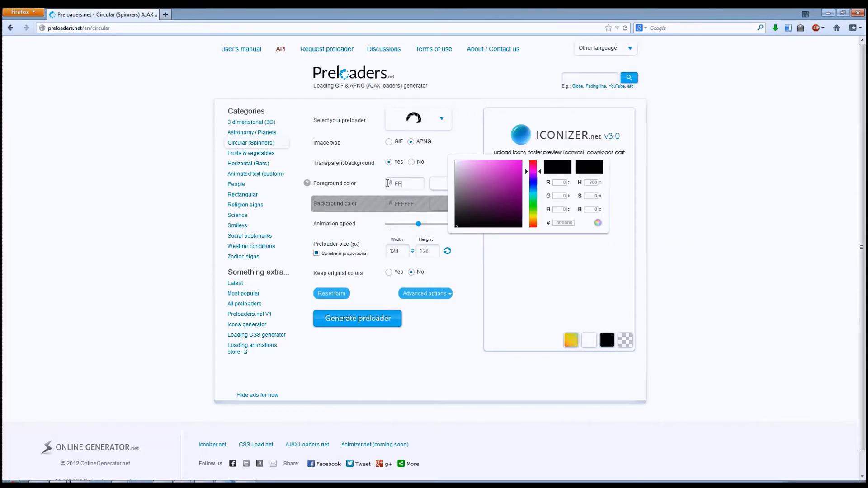
left_click(368, 183)
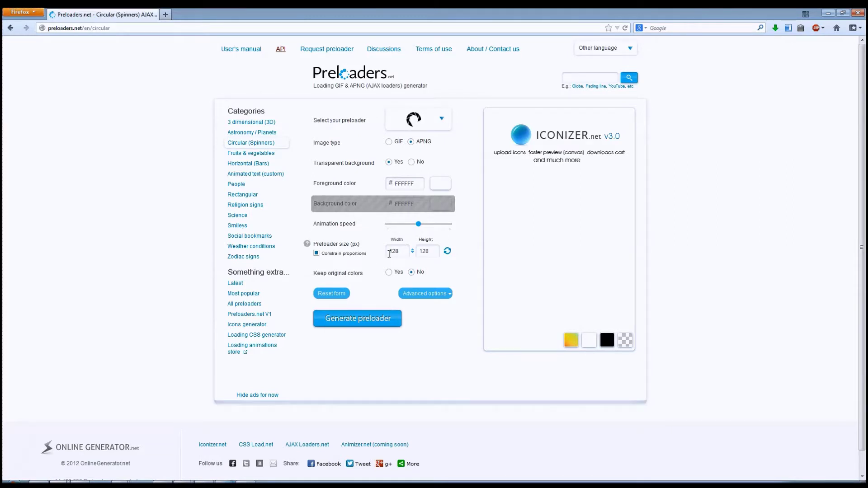
left_click_drag(401, 252, 379, 253)
type("32")
- Generate the preloader and download it as sprites
left_click(356, 319)
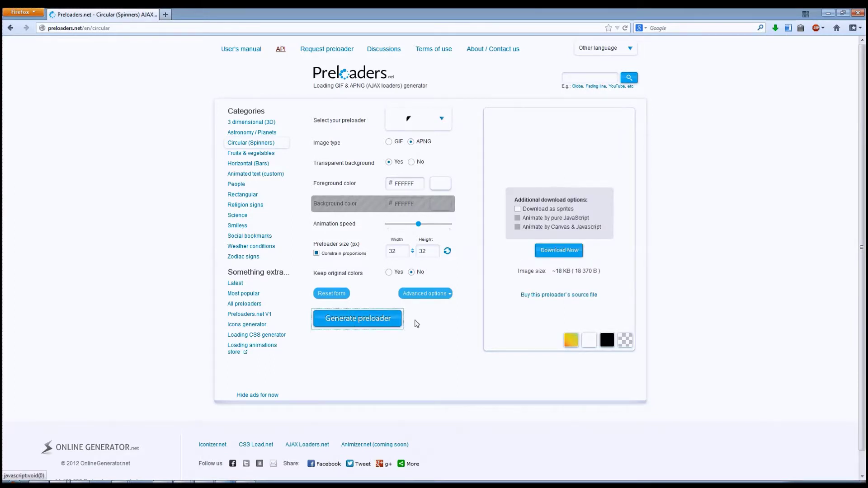
left_click(518, 210)
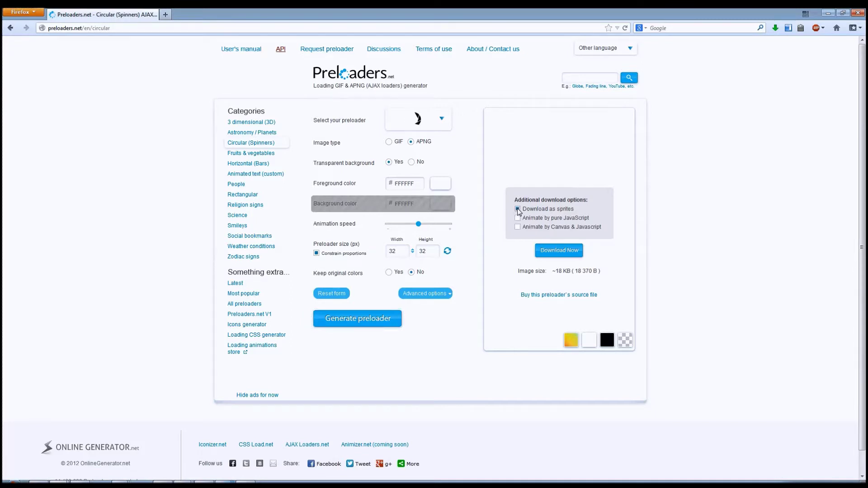
left_click(561, 252)
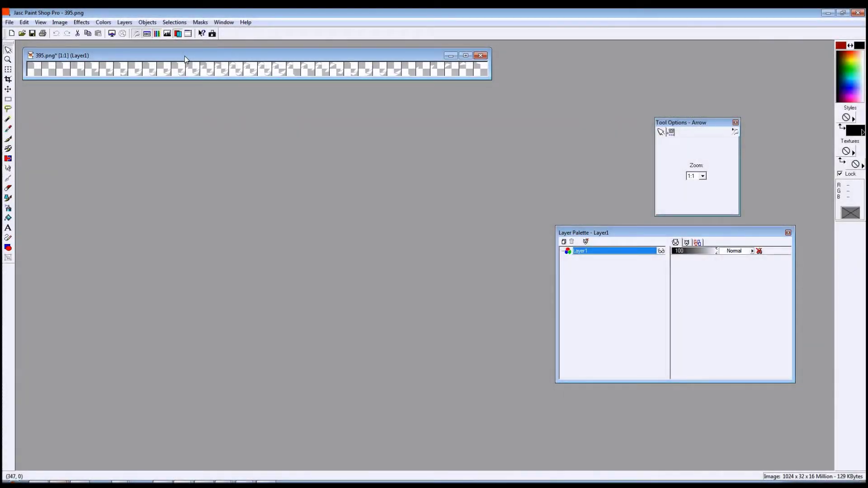
- In Paint Shop Pro, create a new 256 by 256 pixel image with a transparent background
left_click_drag(185, 56, 186, 50)
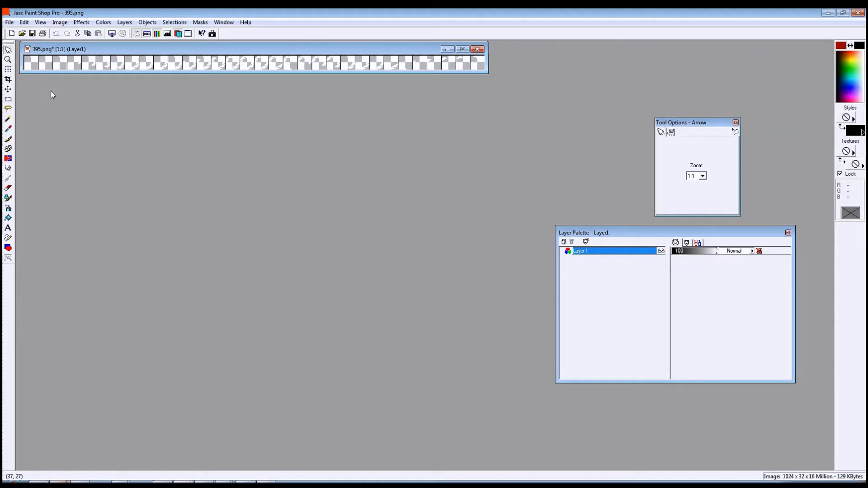
left_click(12, 34)
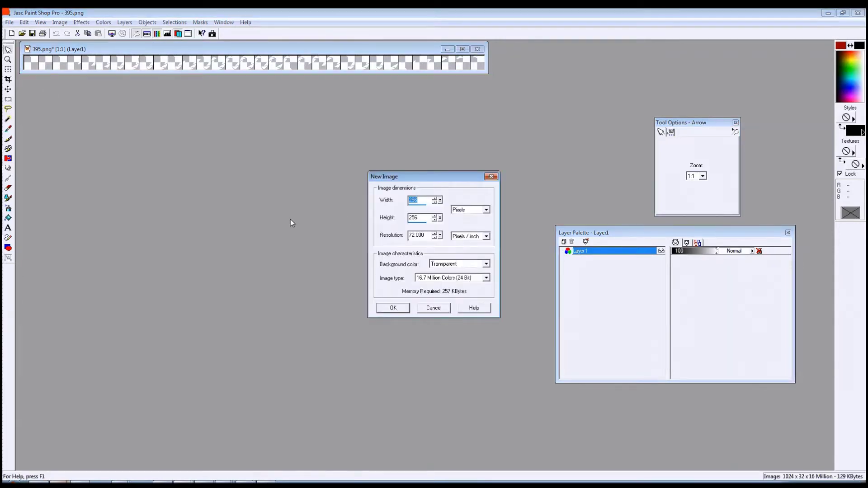
type("256256")
left_click(393, 308)
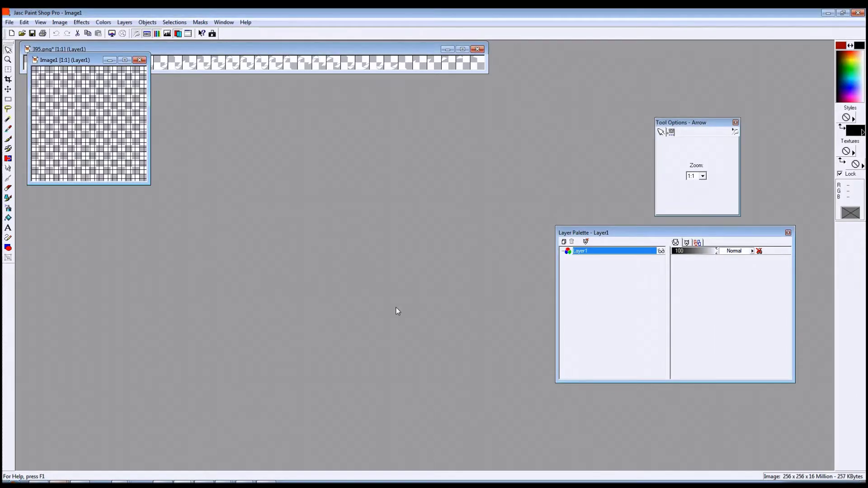
- Set the grid's horizontal and vertical spacing to 32 pixels for the new image
left_click_drag(164, 61, 205, 123)
left_click(40, 22)
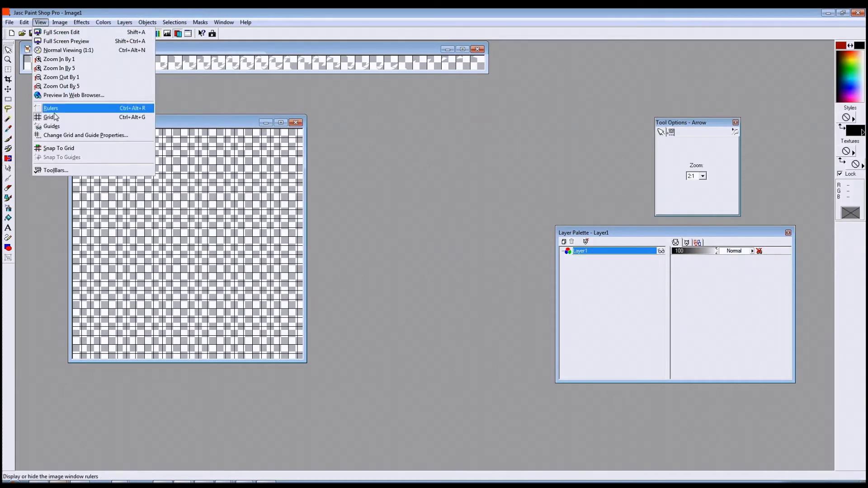
left_click(90, 134)
left_click(402, 217)
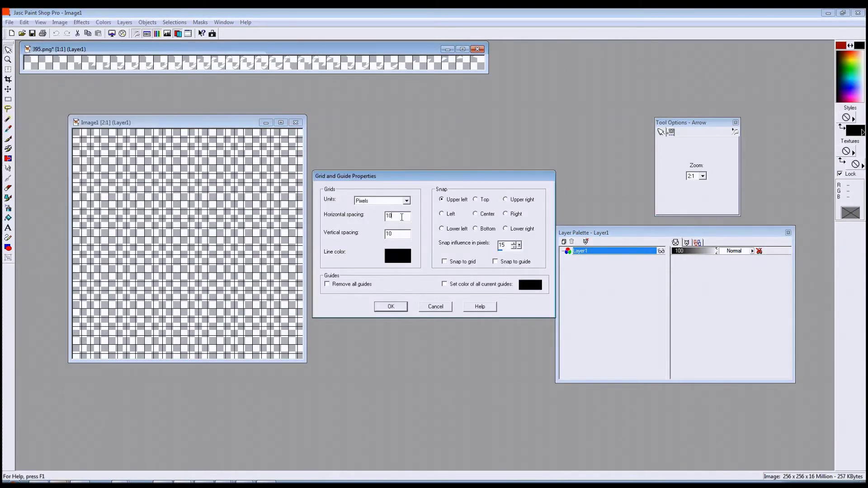
type("3232")
key("Return")
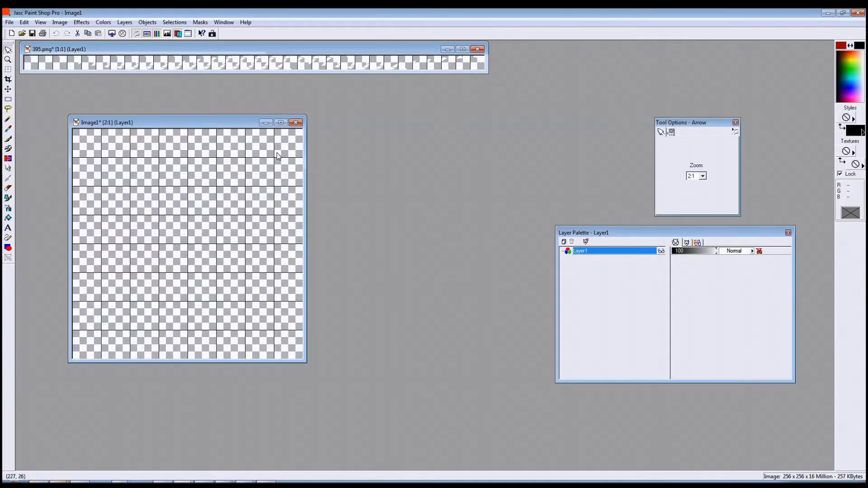
left_click_drag(241, 123, 222, 107)
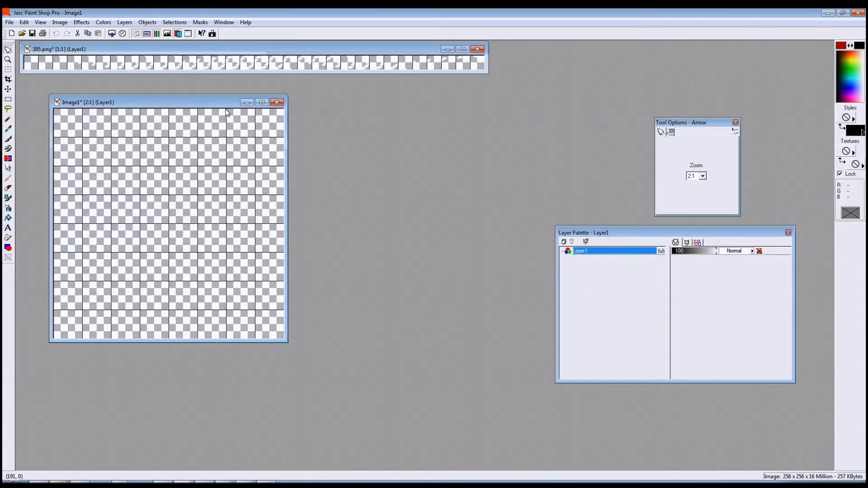
- Copy the entire 395.png sprite strip and paste it as a floating selection at the top of the new image
left_click_drag(206, 51, 343, 66)
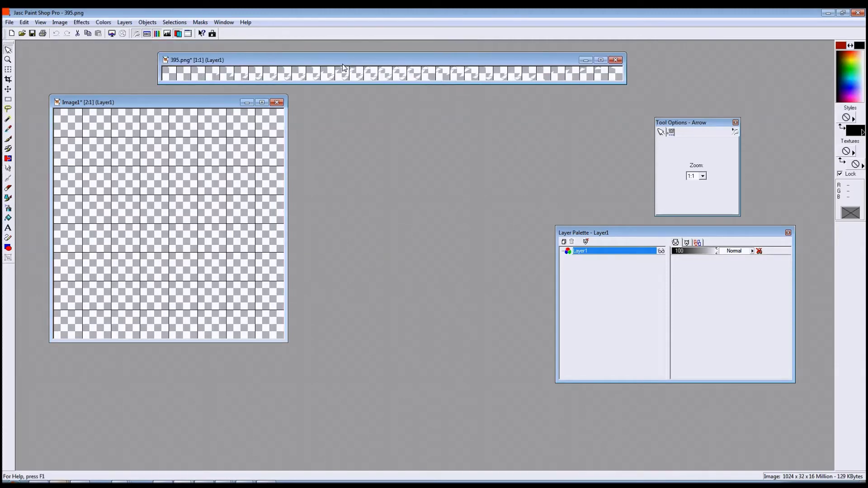
key("ctrl+a")
key("ctrl+c")
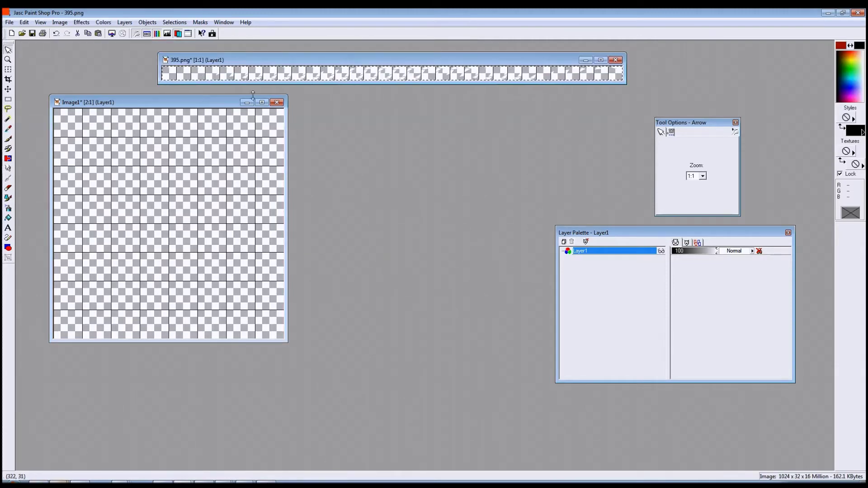
left_click(217, 107)
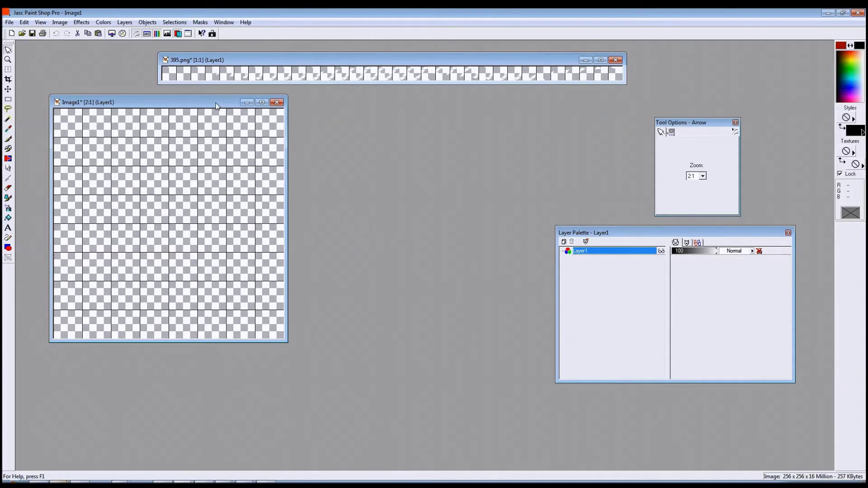
key("ctrl+e")
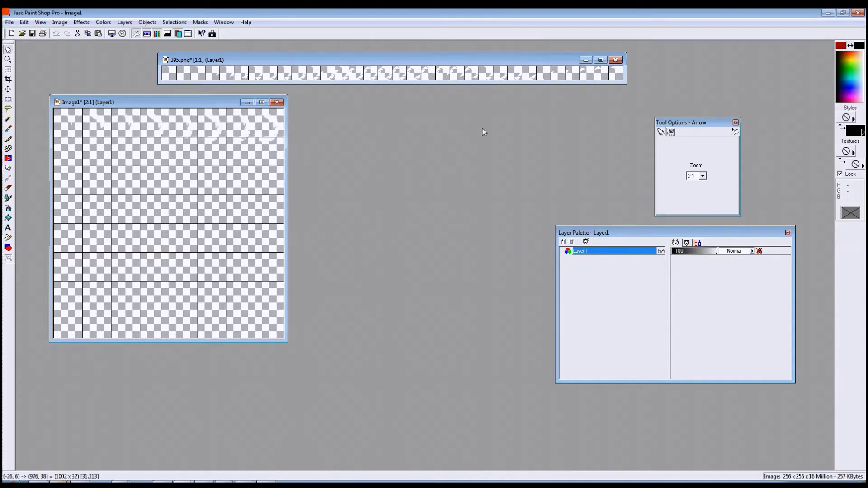
left_click(517, 126)
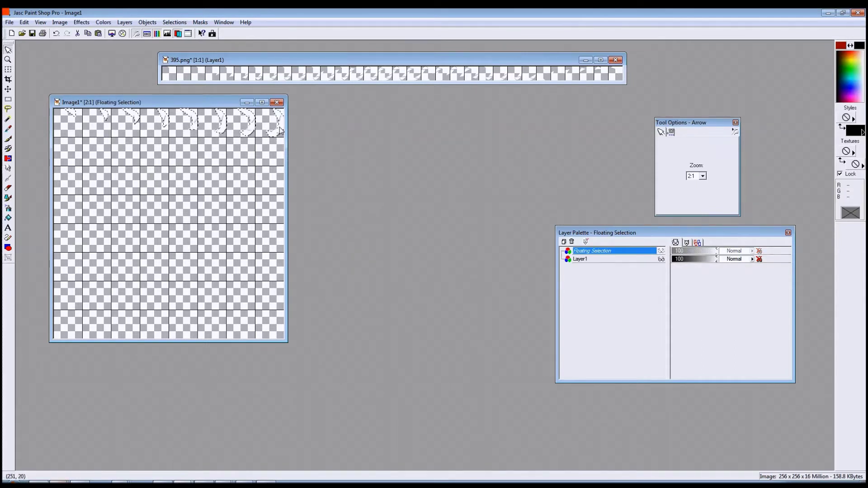
- Align the floating sprite frames with the cells of the first grid row using the rectangular Selection tool
left_click(8, 99)
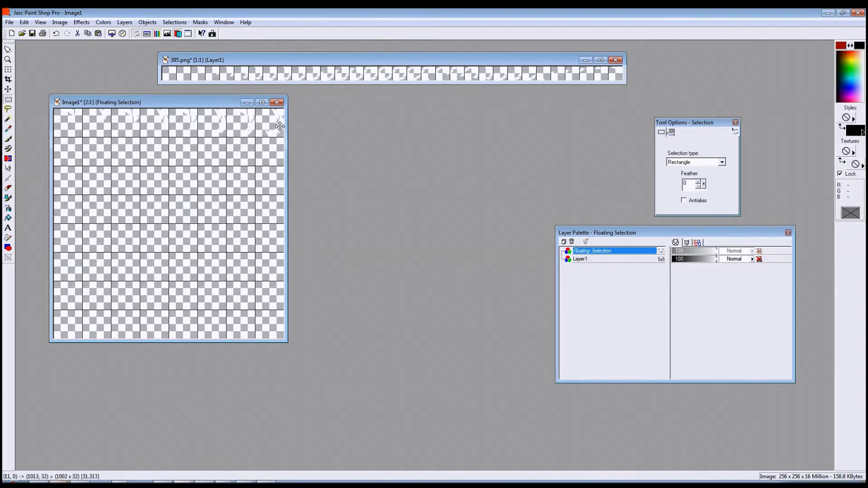
scroll(272, 136, "up", 1)
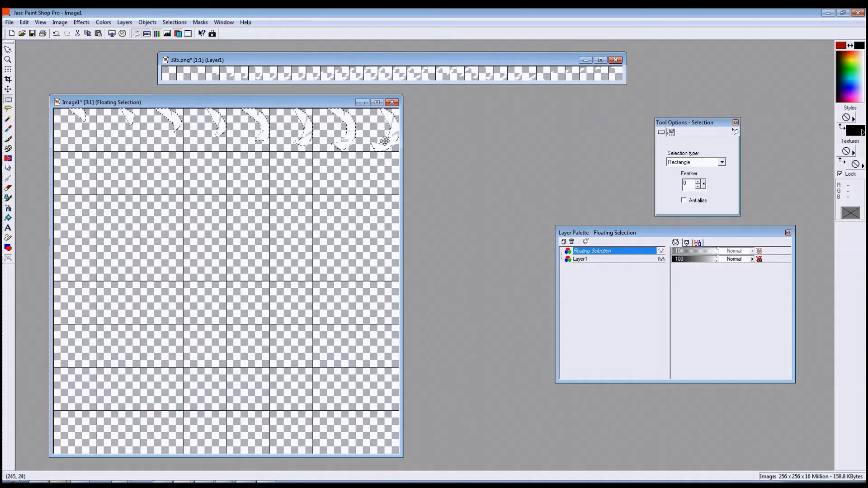
left_click_drag(386, 141, 386, 142)
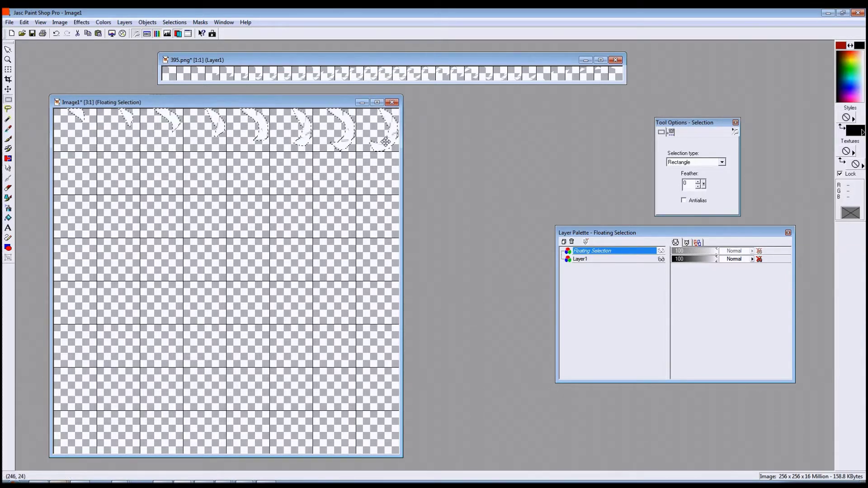
scroll(386, 141, "up", 1)
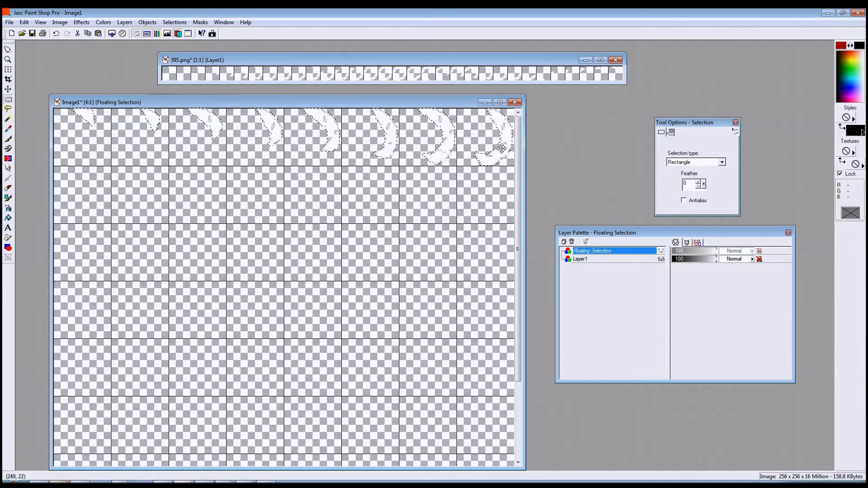
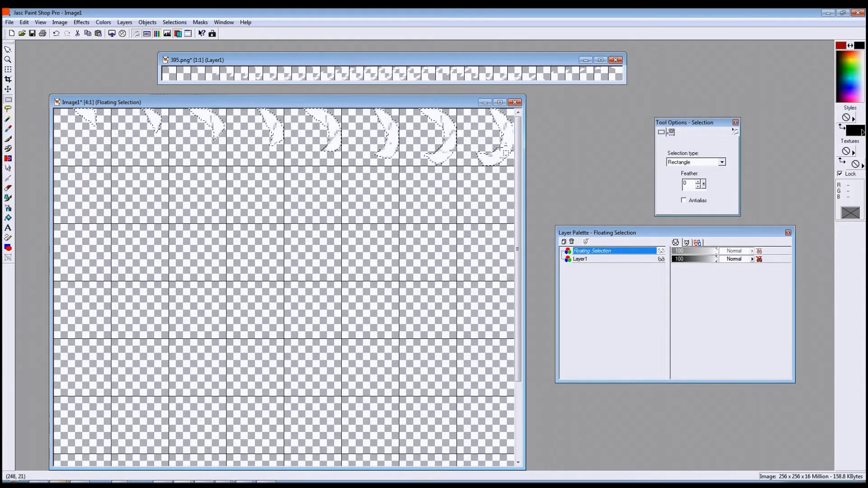
- Place further copies of the strip so its following frames fill the second and third grid rows
left_click_drag(497, 151, 162, 202)
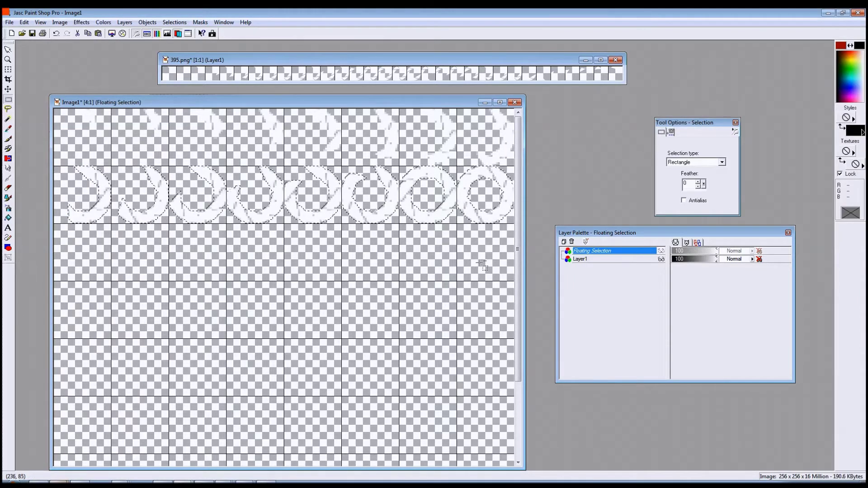
key("ctrl+e")
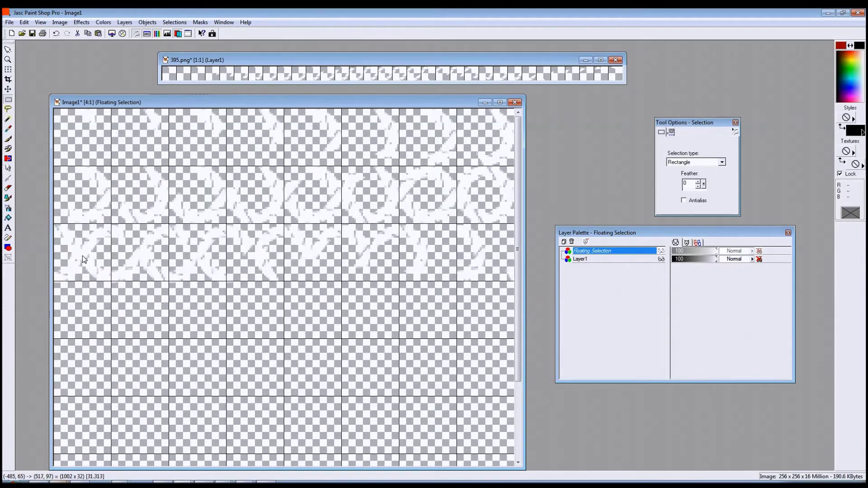
left_click(55, 257)
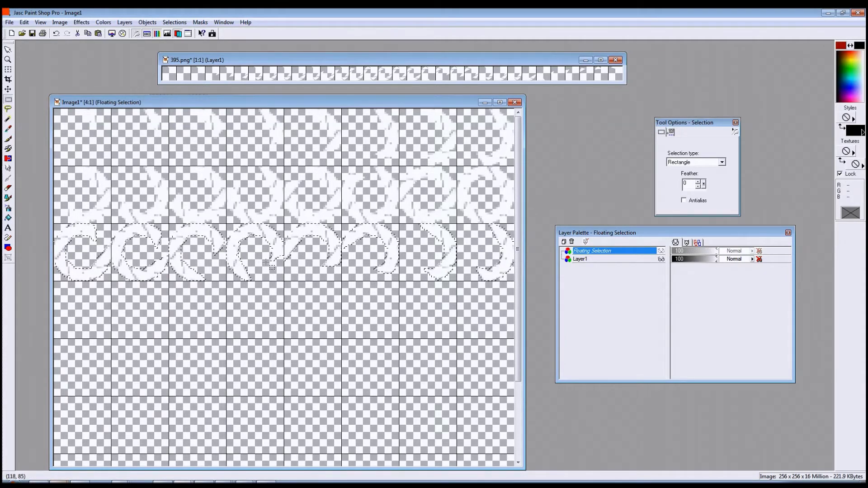
- Align the strip's last eight frames with the fourth grid row and drop the floating selection
left_click_drag(499, 267, 43, 315)
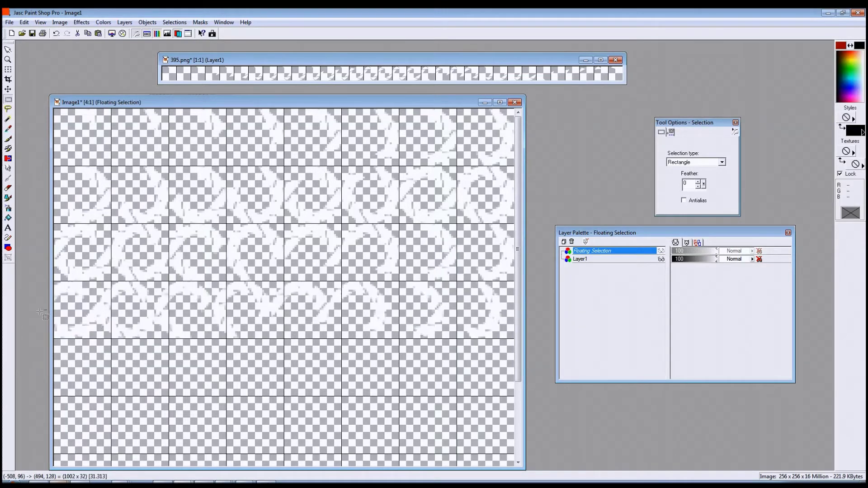
left_click_drag(434, 318, 101, 327)
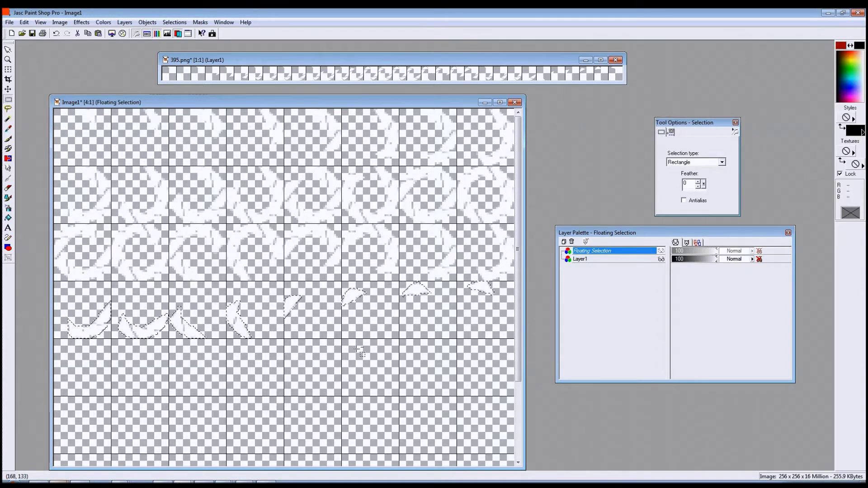
key("ctrl+d")
- Save the finished sprite sheet in the Animation folder as a PNG named Aperture Science Animation
key("minus")
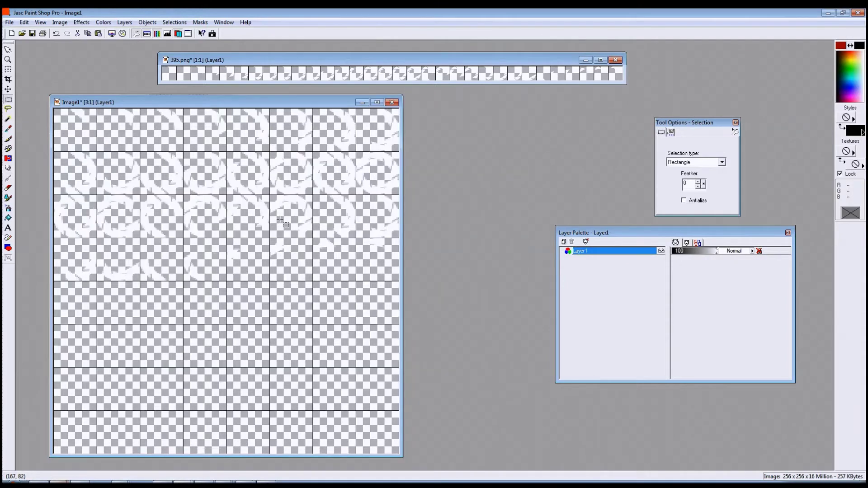
key("minus")
left_click_drag(166, 103, 181, 111)
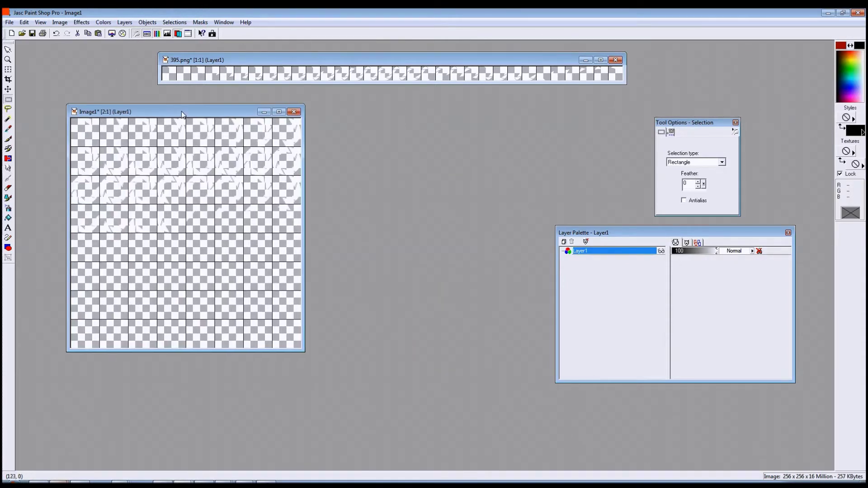
key("ctrl+s")
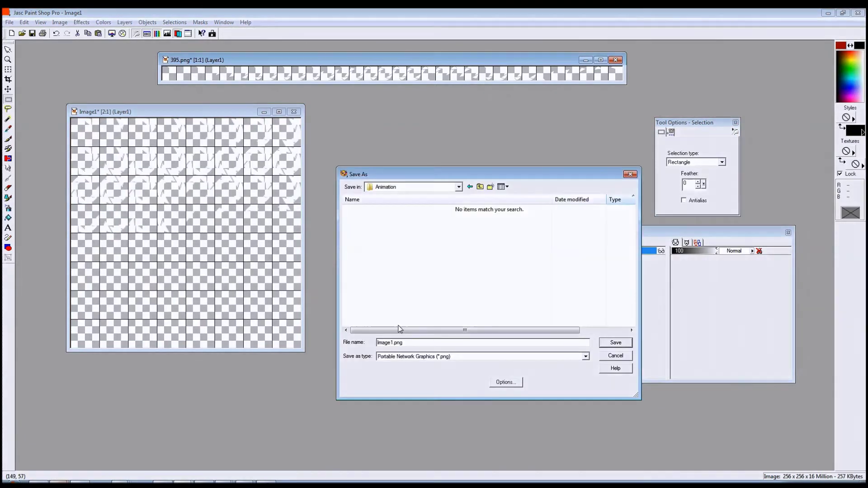
type("Aperture Science Animation")
left_click(616, 342)
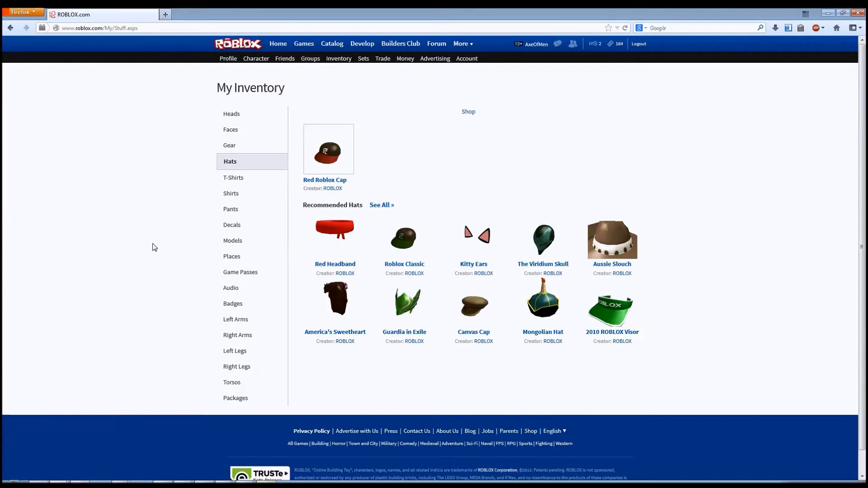
- Switch to the Roblox inventory in Firefox, start creating a decal, and choose Aperture Science Animation.png as its image
left_click(234, 228)
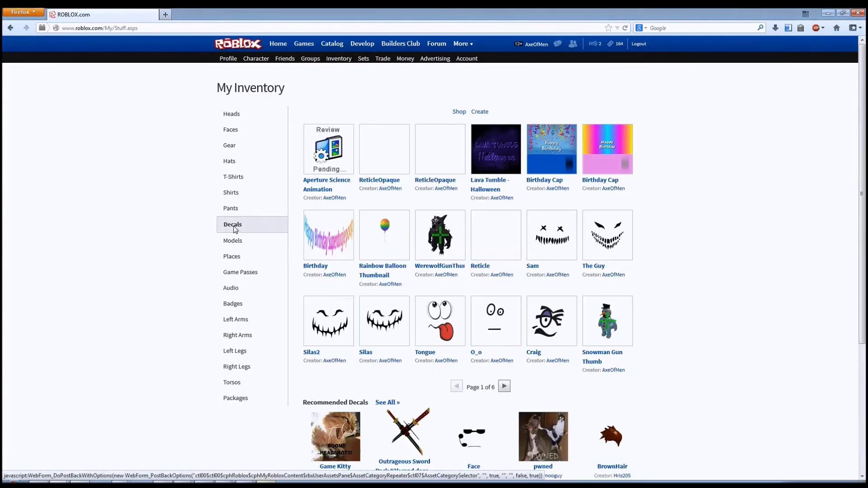
left_click(482, 113)
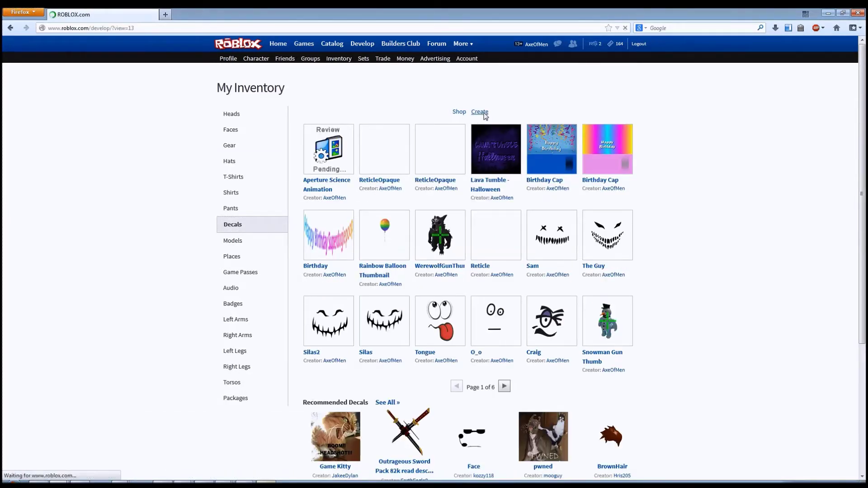
left_click(358, 129)
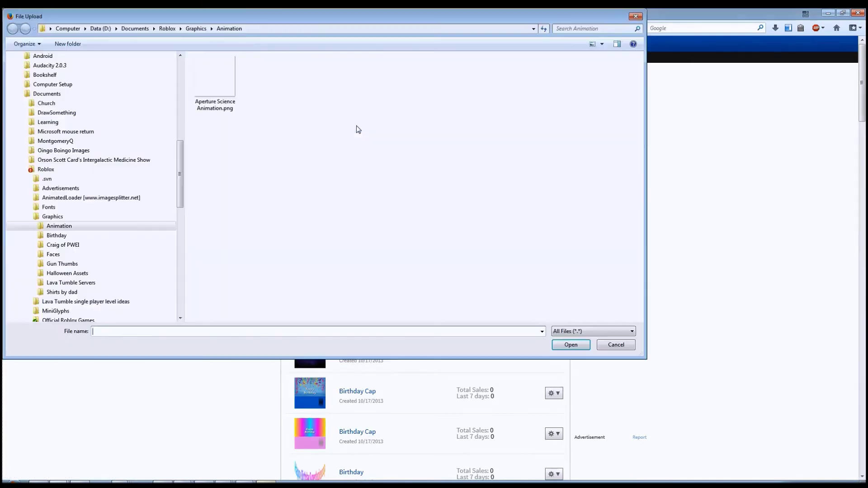
left_click(209, 87)
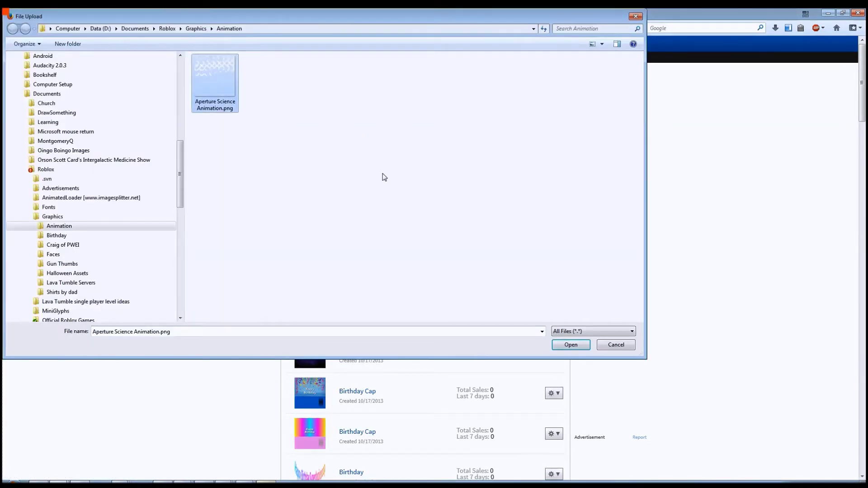
left_click(570, 345)
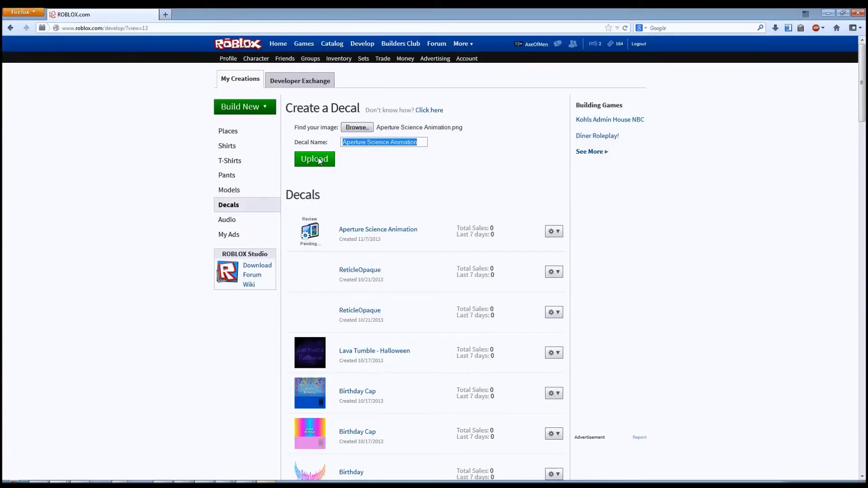
- Open the item page of the Aperture Science Animation decal
left_click(352, 230)
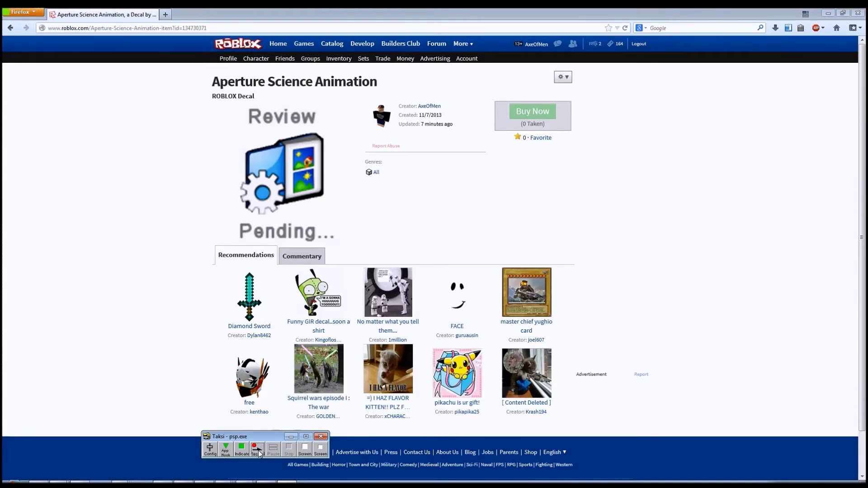
left_click(259, 450)
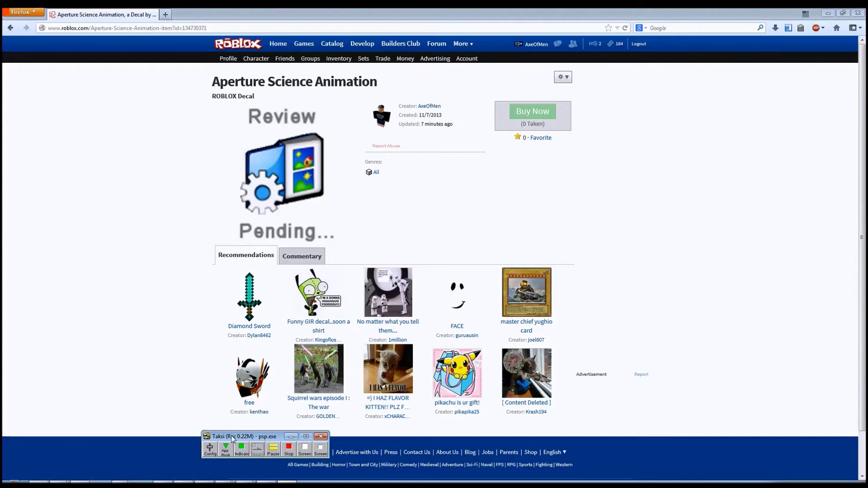
left_click(150, 387)
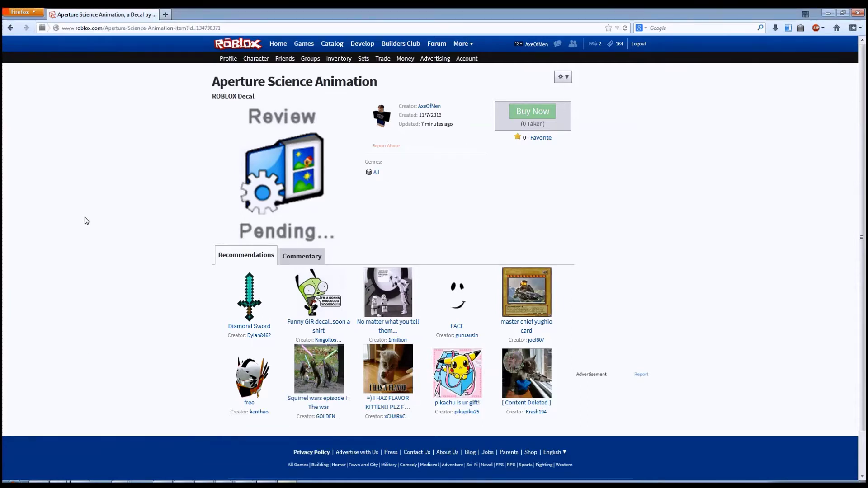
- Lower the decal ID in the page address by one to 134730370 and load that item's page
left_click(252, 29)
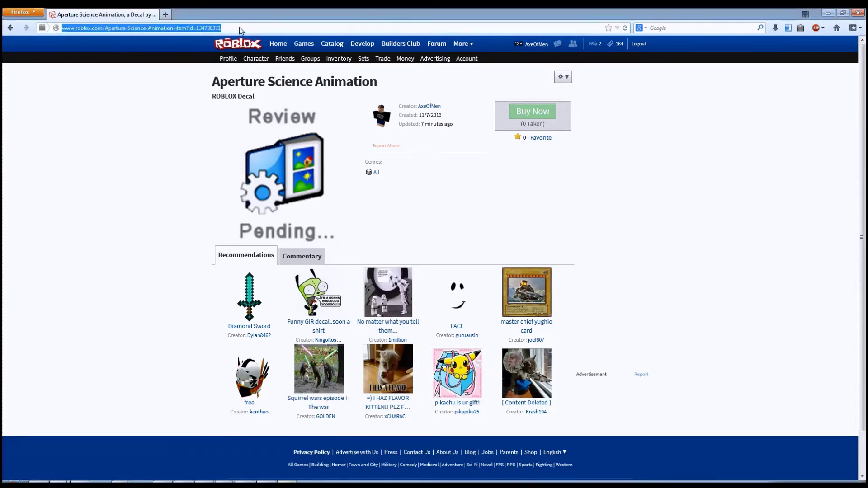
double_click(239, 28)
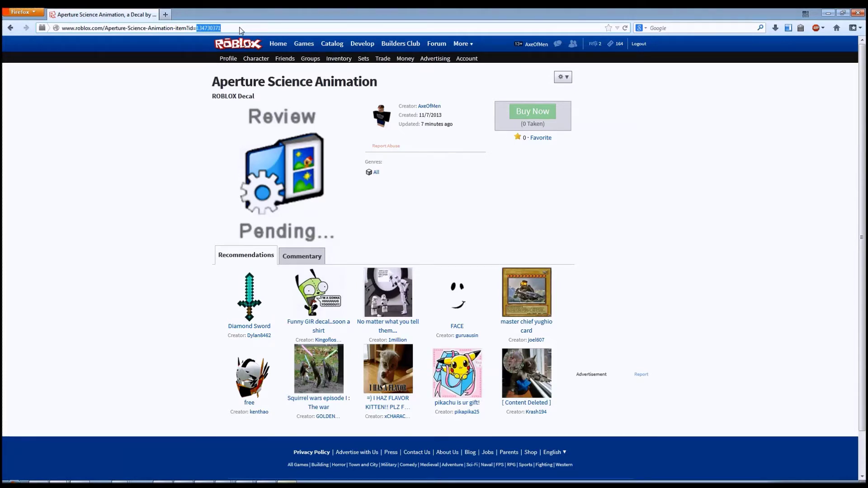
left_click(239, 28)
key("BackSpace")
key("BackSpace")
key("Return")
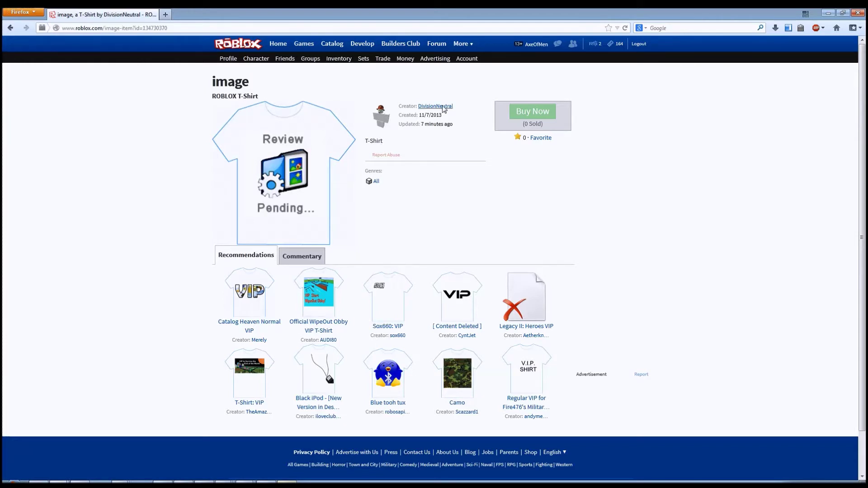
- Load the item page for ID 134730369 and check its asset type
left_click(192, 29)
key("End")
key("BackSpace")
type("69")
key("Return")
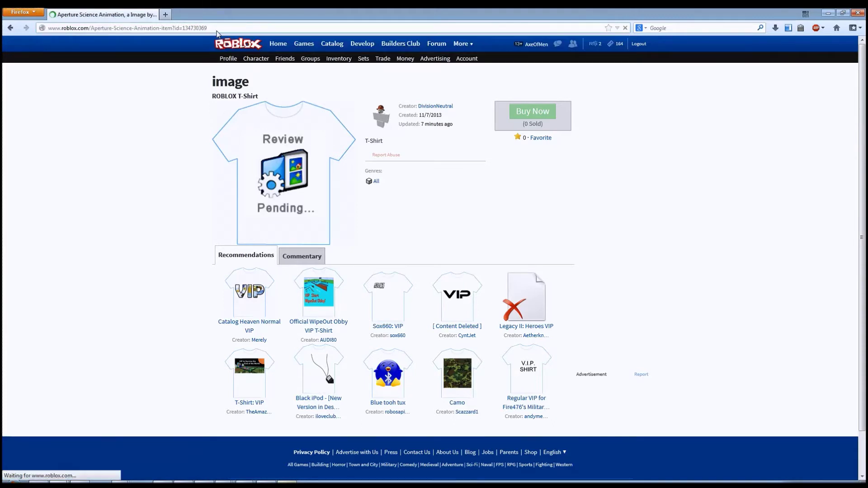
left_click_drag(226, 98, 247, 97)
left_click(439, 108)
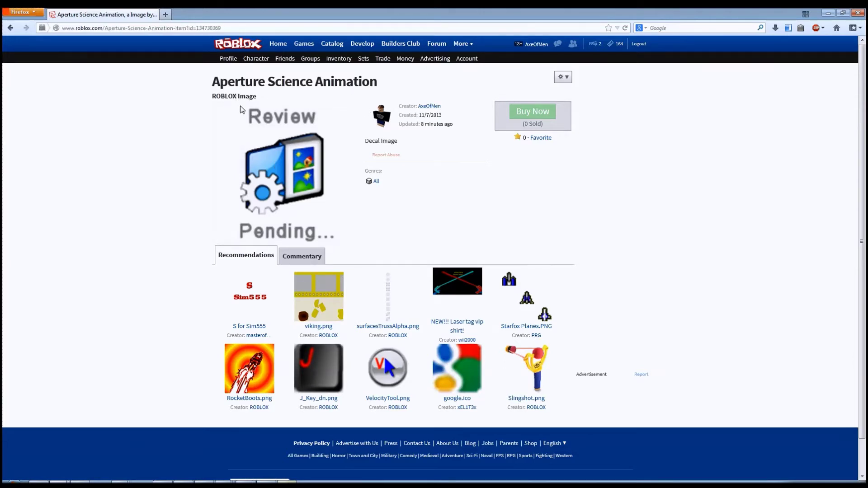
left_click_drag(214, 96, 261, 98)
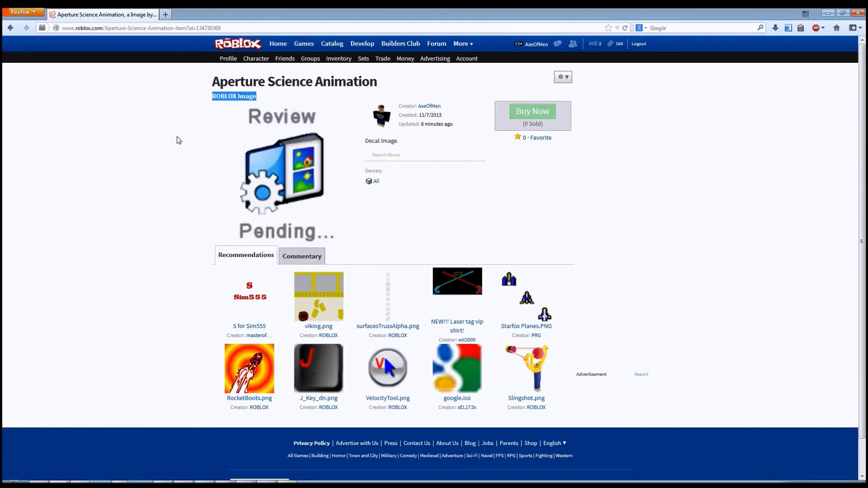
- Copy the image asset ID 134730369 from the page address
double_click(218, 28)
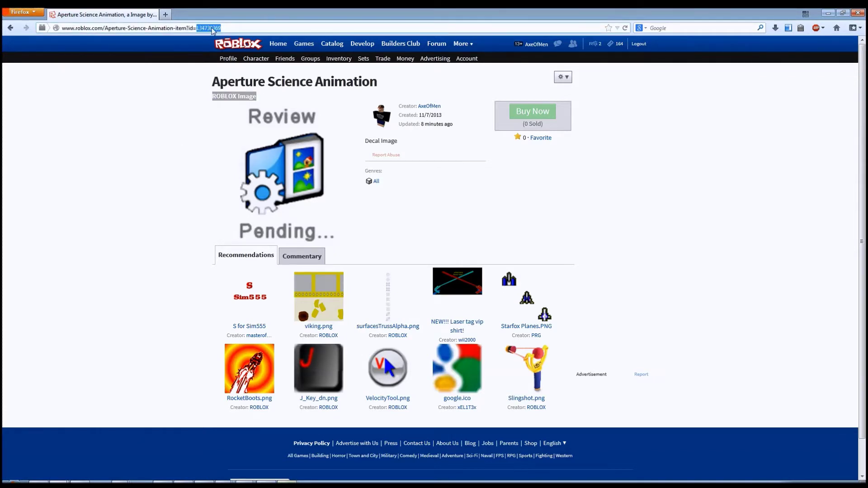
right_click(213, 31)
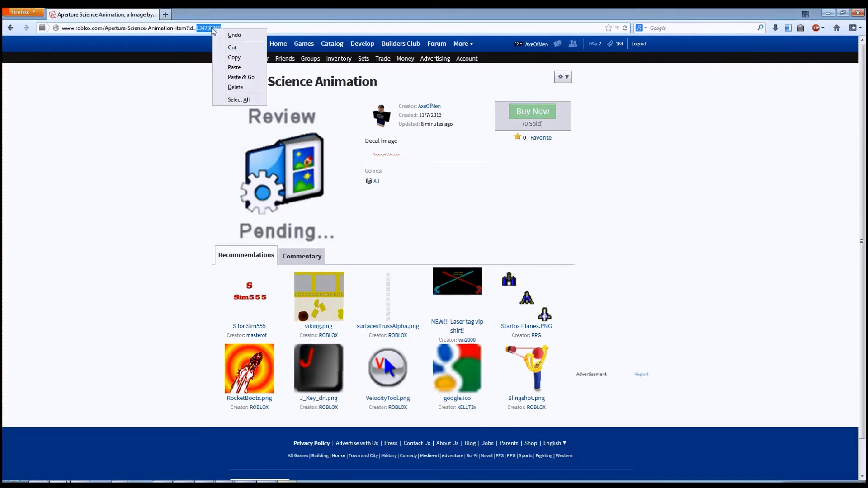
left_click(233, 58)
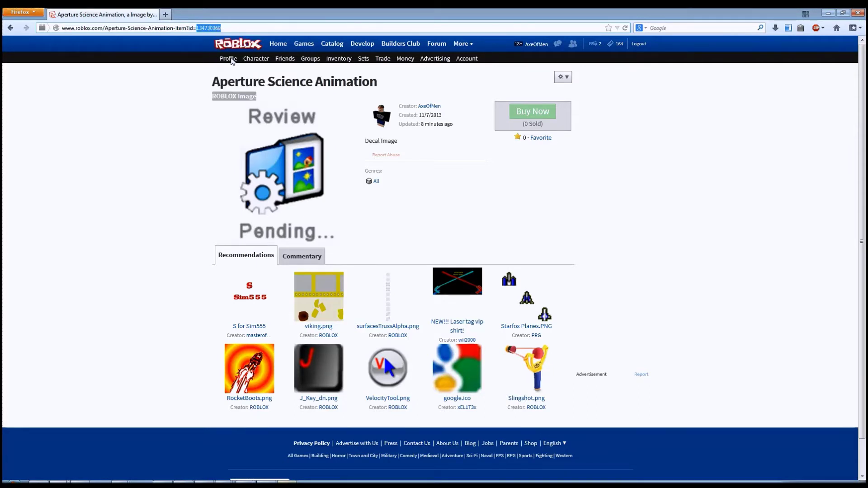
left_click(156, 164)
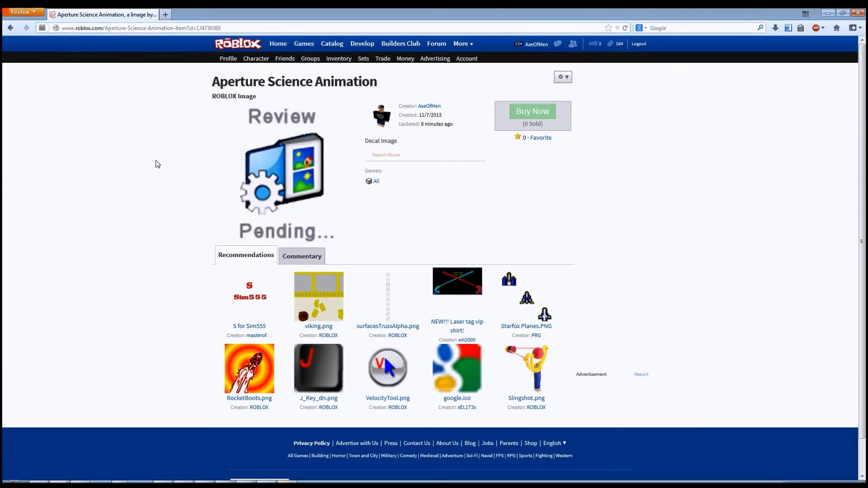